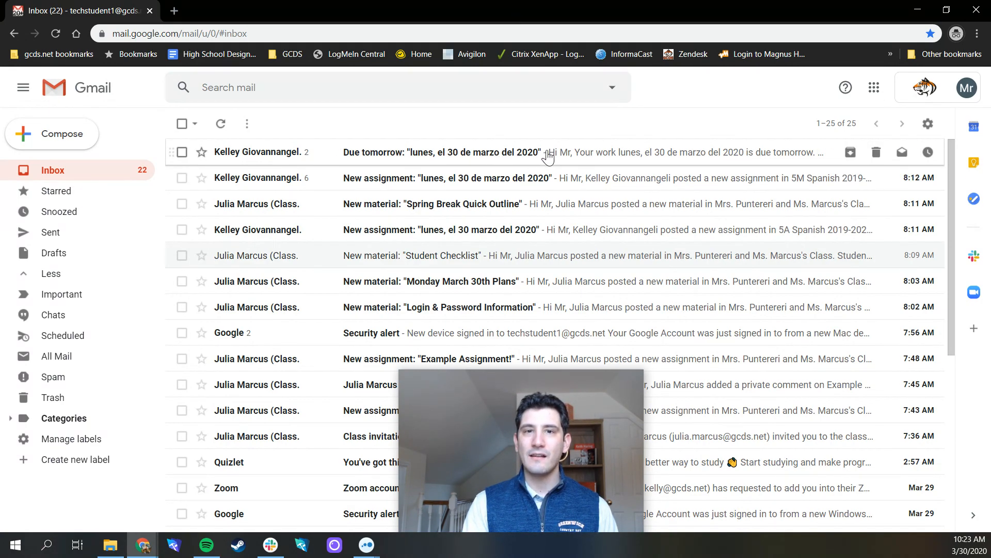
Step: View the "Due tomorrow" message, return to the inbox, and start a new label for it named "Google Classroom Notifications"
left_click(381, 162)
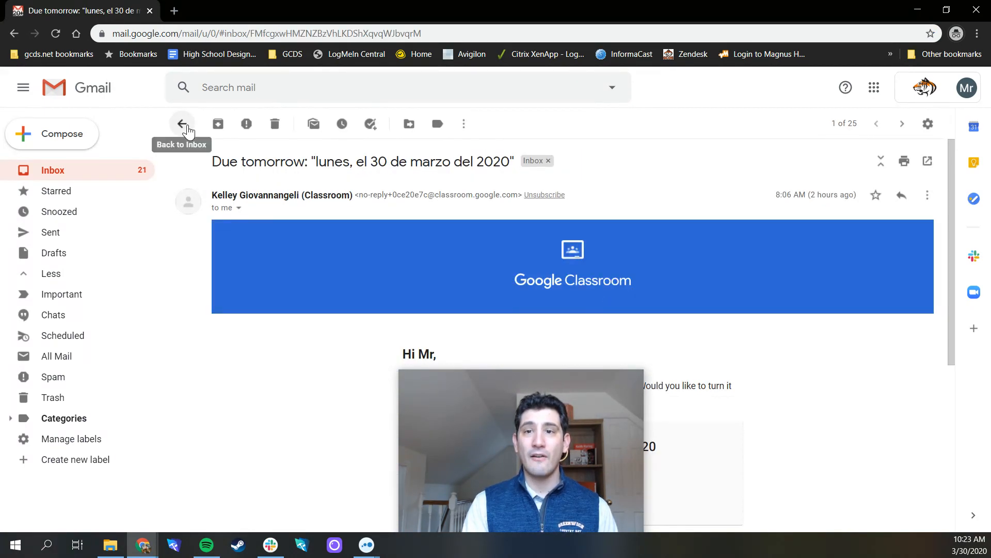
left_click(182, 124)
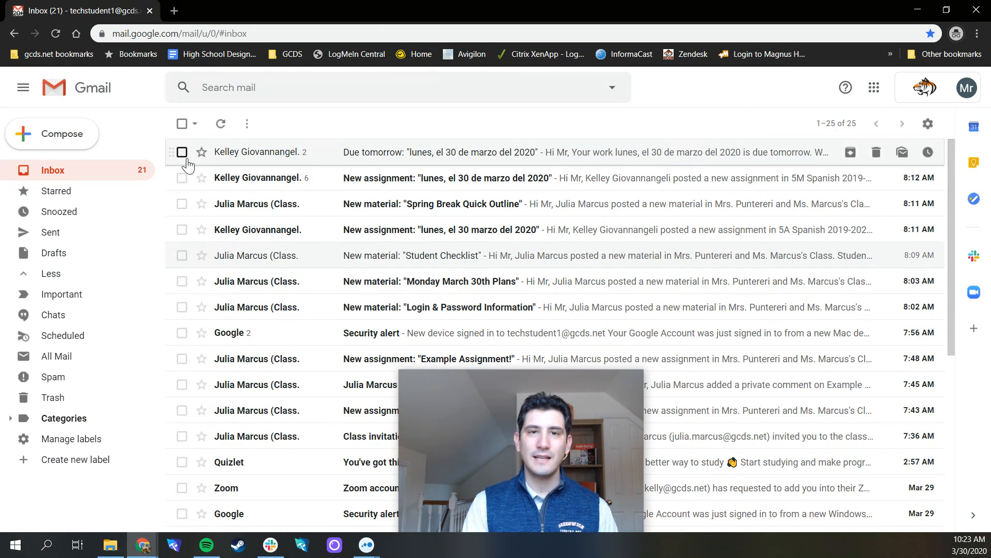
left_click(182, 153)
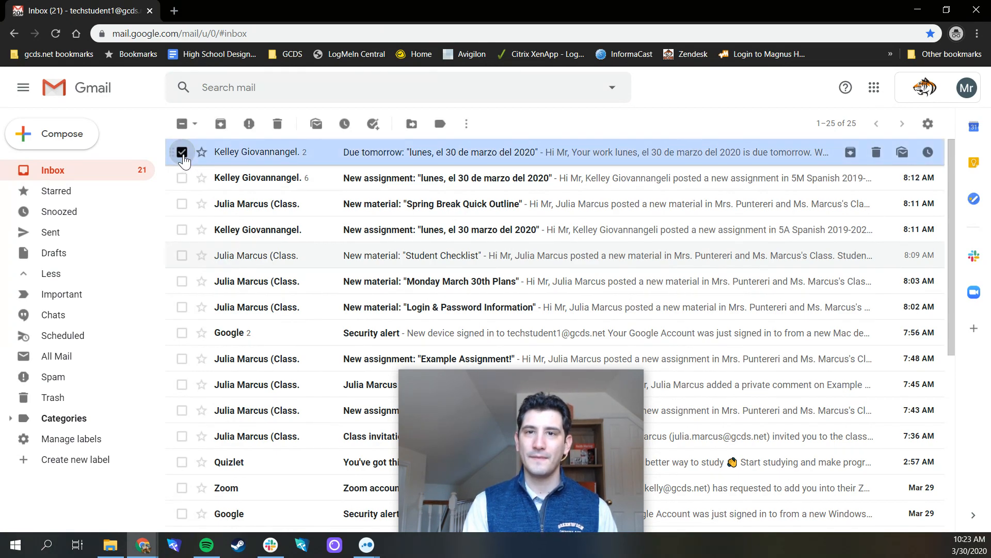
left_click(441, 129)
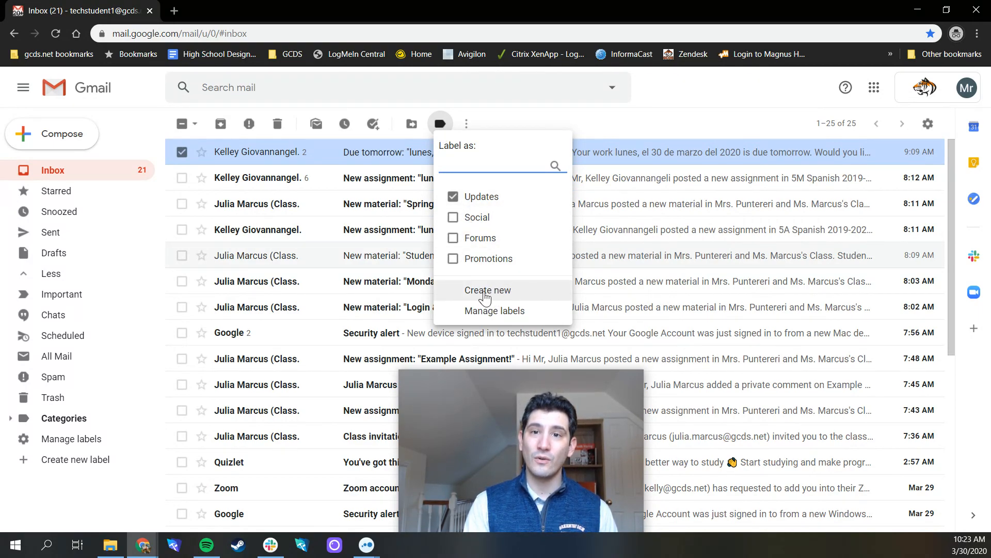
left_click(509, 298)
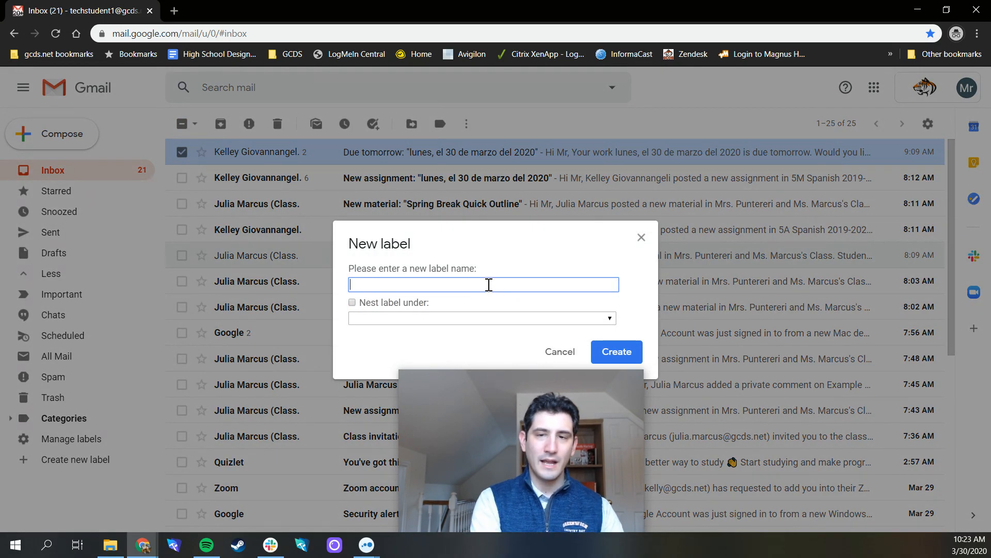
type("Google Classroom ")
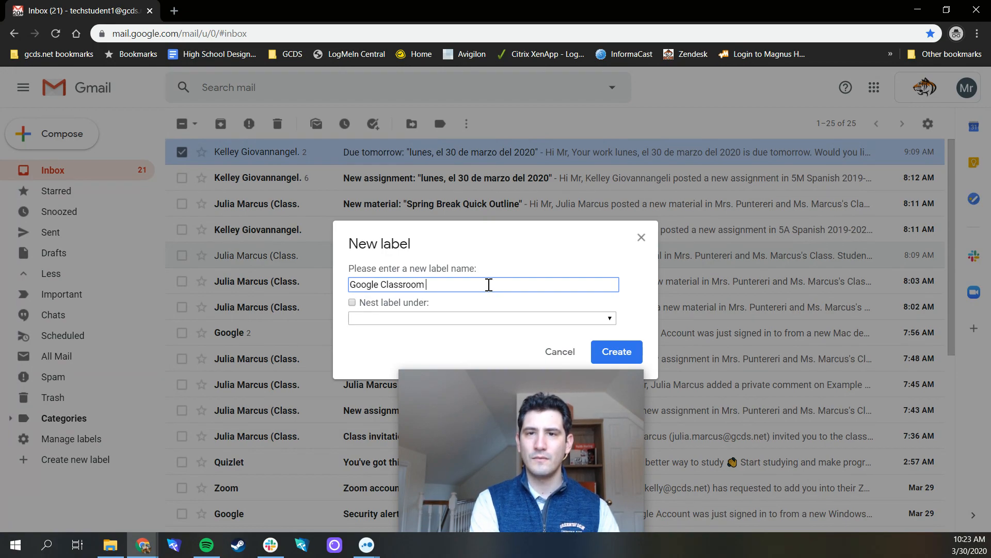
type("Notifications")
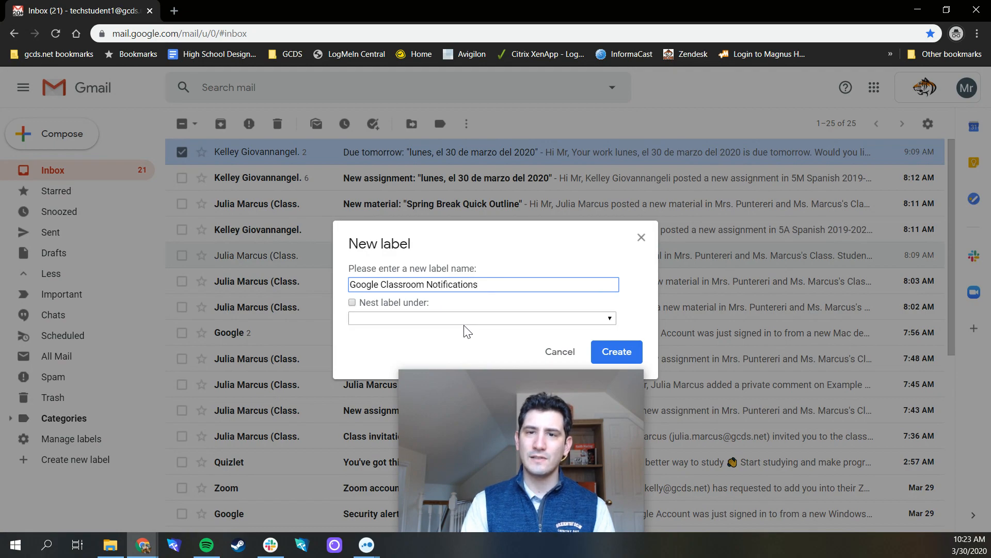
left_click(352, 302)
left_click(391, 318)
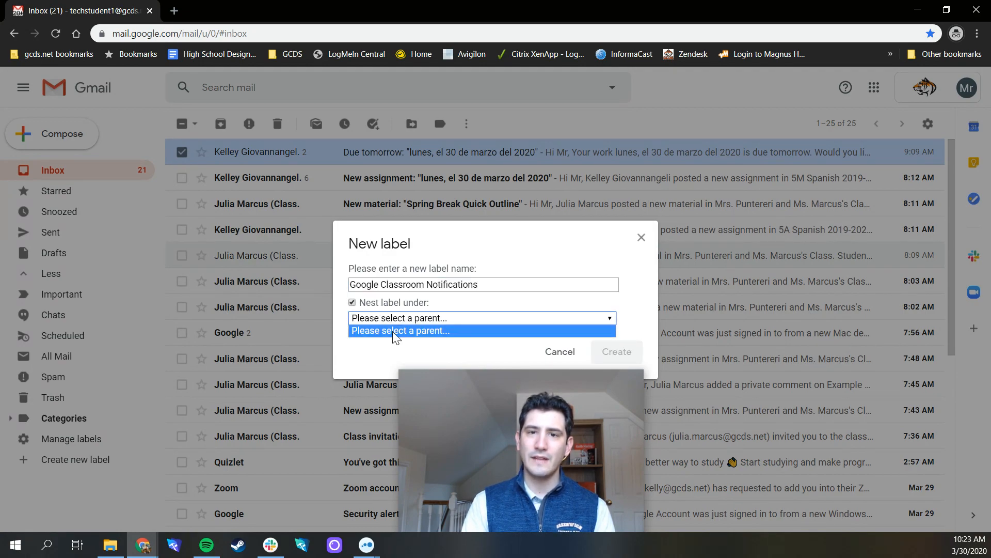
left_click(424, 331)
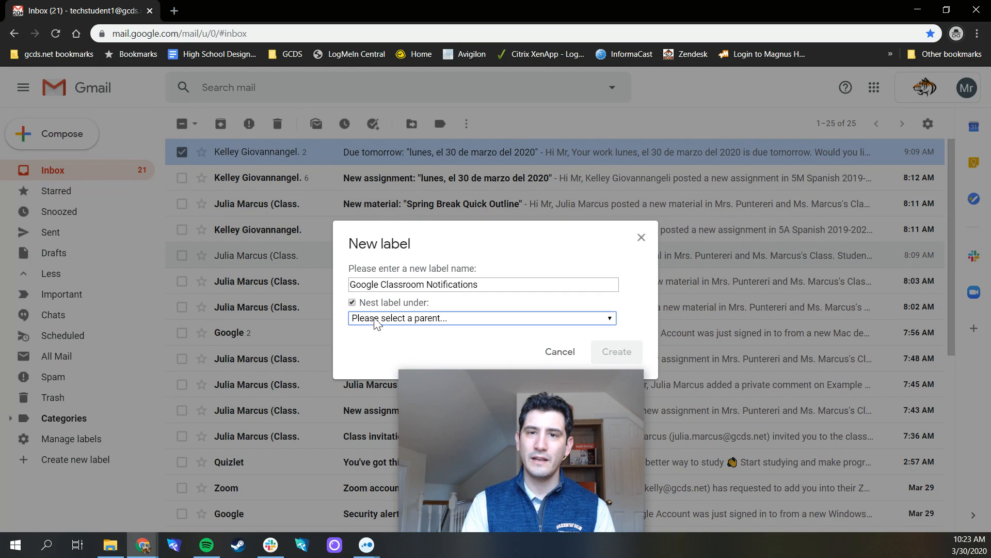
left_click(352, 302)
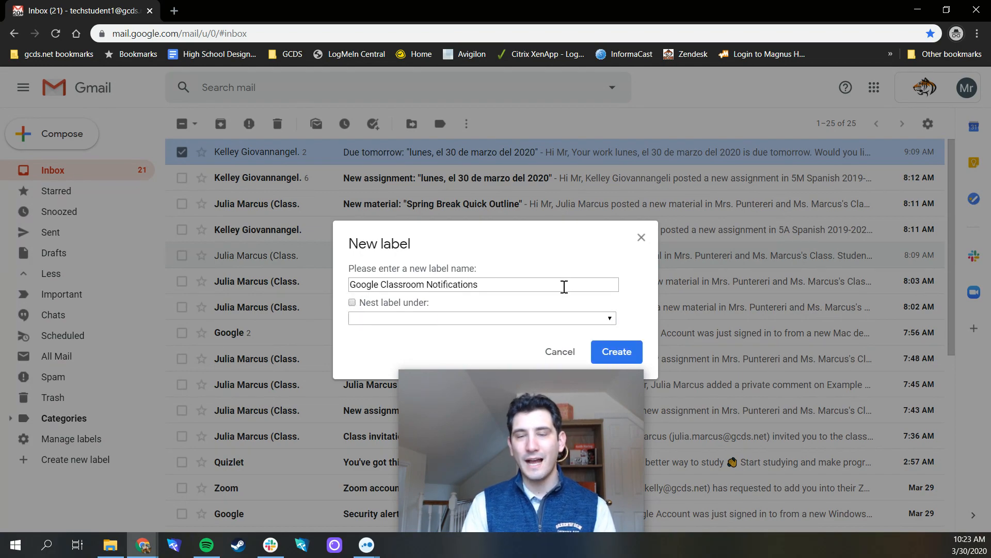
Step: Create the "Google Classroom Notifications" label without a parent and set its colour to orange
left_click(629, 353)
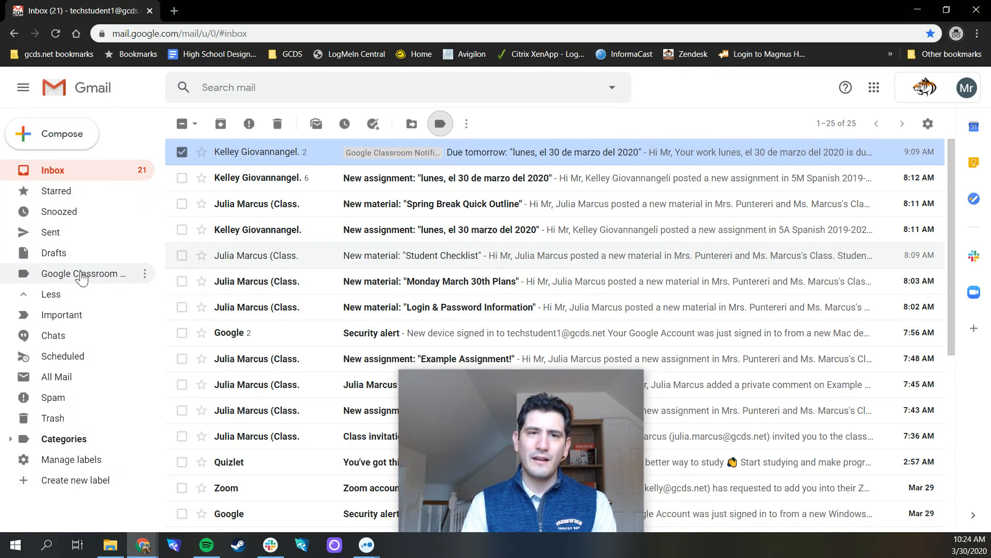
left_click(144, 275)
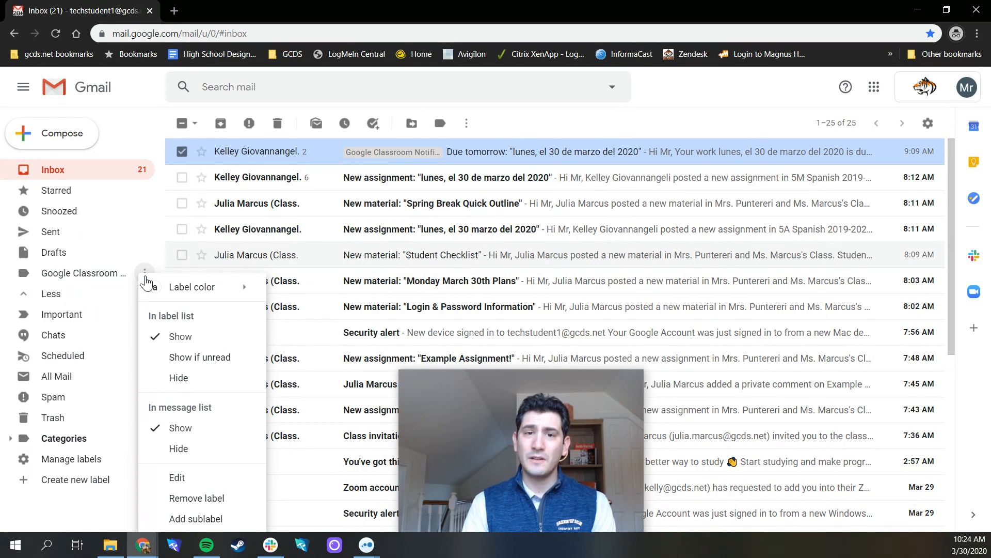
mouse_move(207, 287)
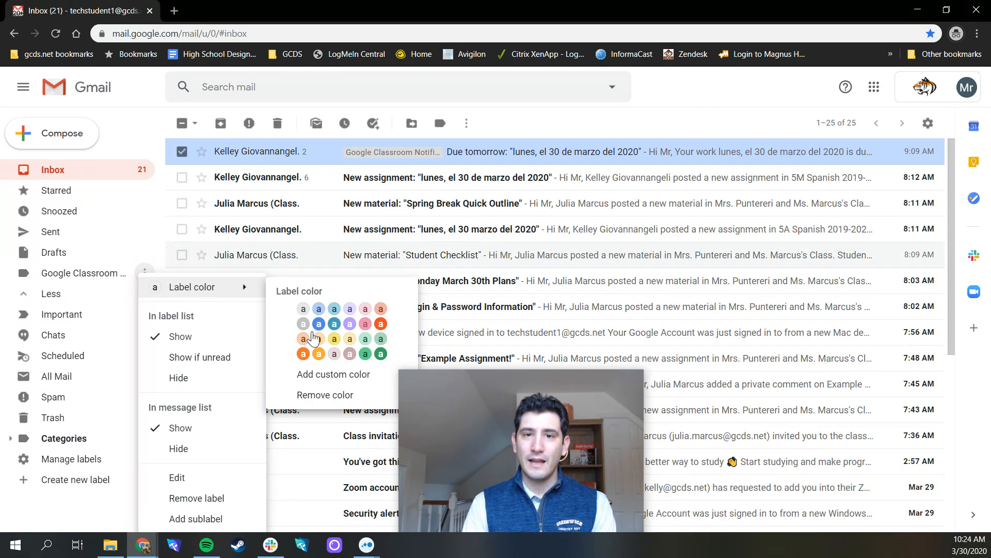
left_click(303, 353)
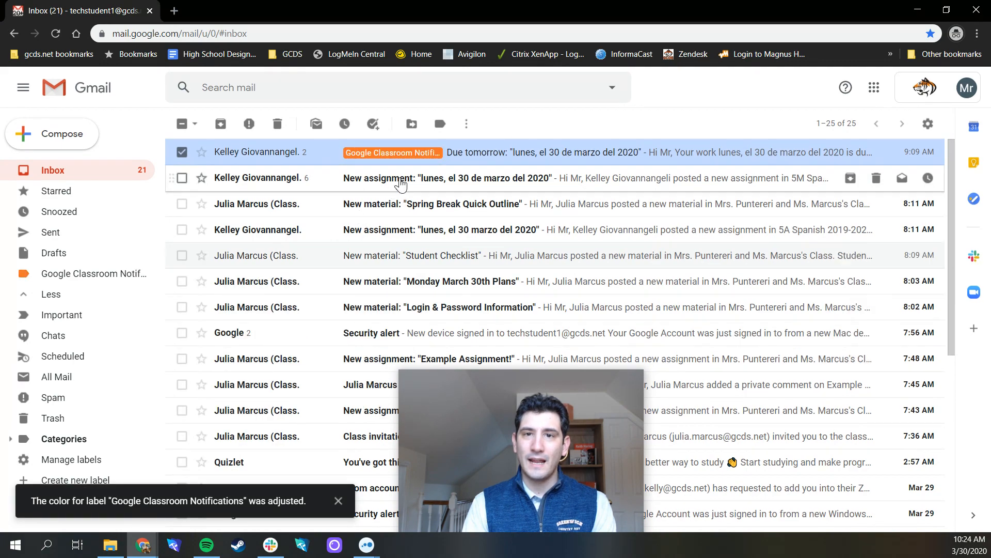
Step: Apply the "Google Classroom Notifications" label to the second inbox message, "New assignment: lunes, el 30 de marzo del 2020", leaving no messages selected
left_click(182, 153)
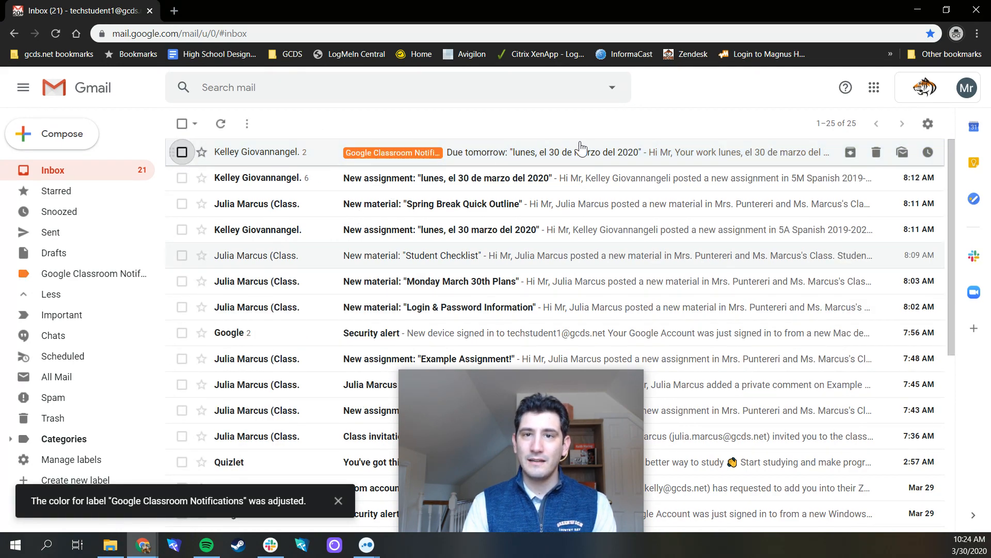
left_click(181, 179)
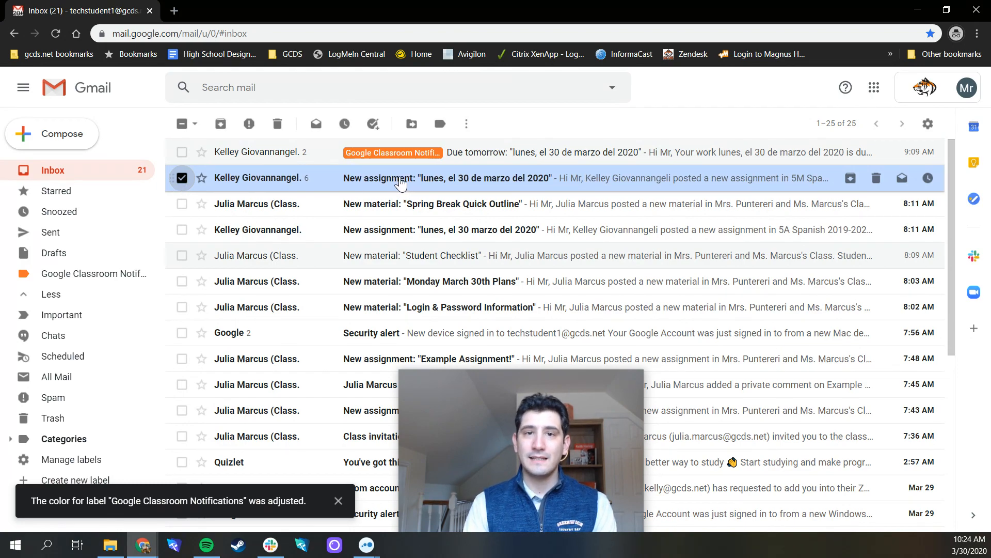
left_click(441, 126)
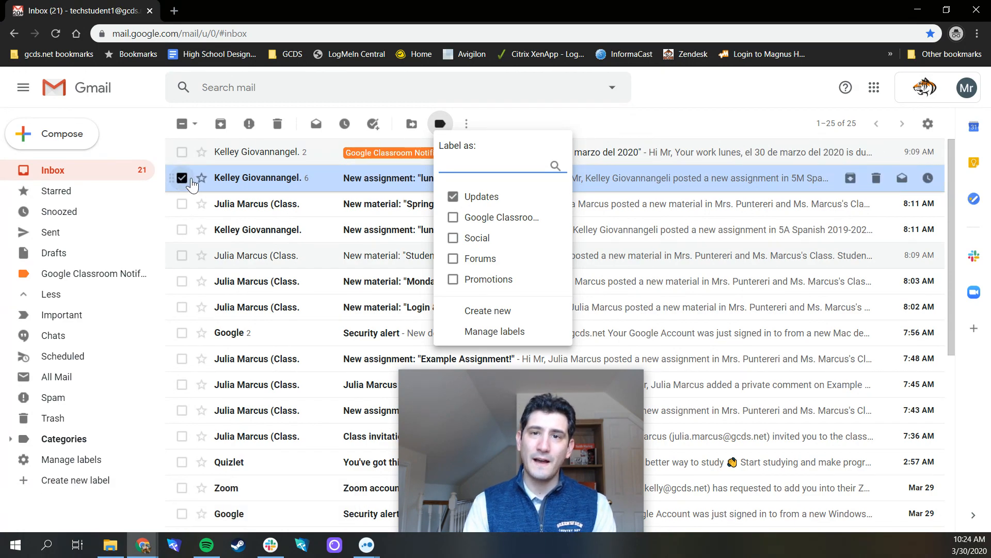
left_click(454, 217)
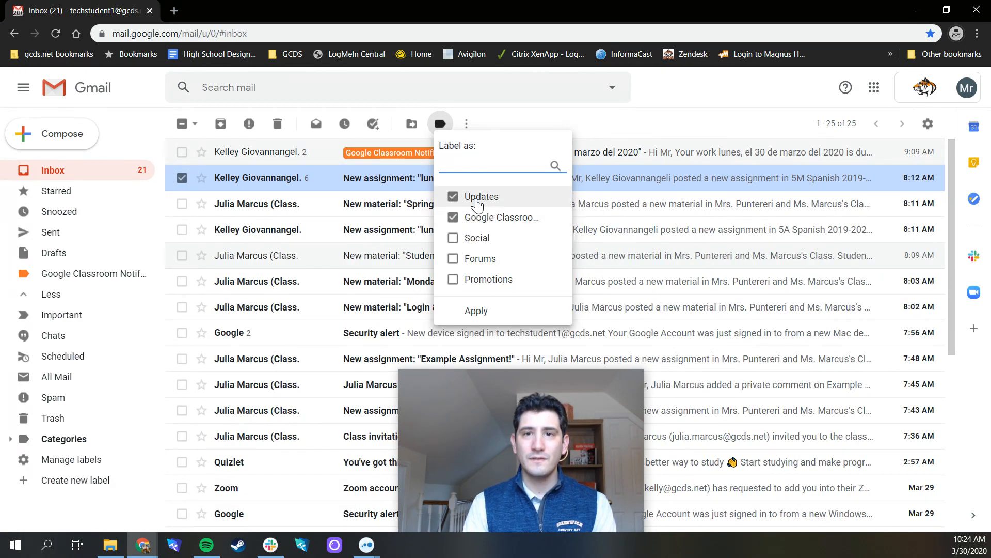
left_click(488, 320)
left_click(182, 178)
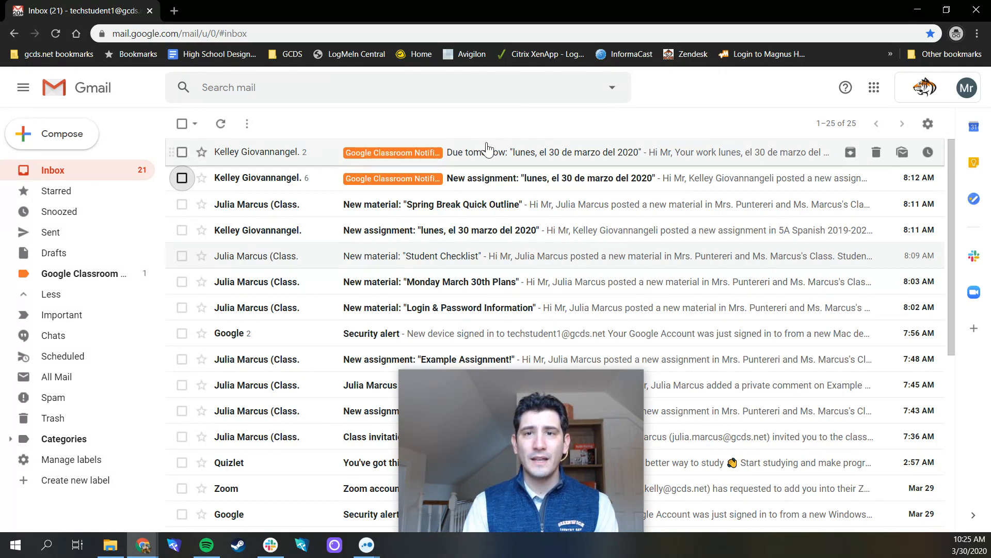
Step: Start a filter from the unlabelled "lunes, el 30 marzo del 2020" assignment message, matching any sender at classroom.google.com
left_click(421, 239)
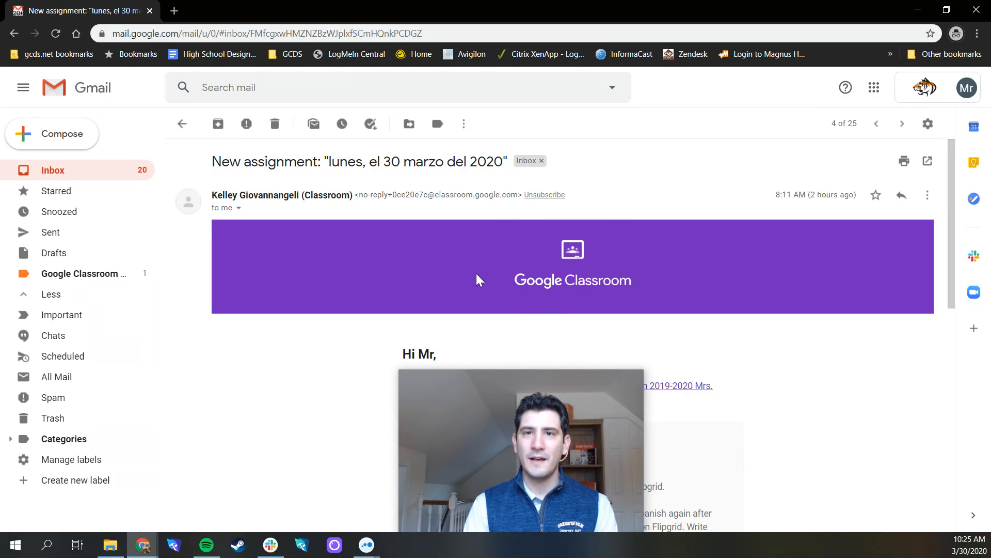
left_click(465, 133)
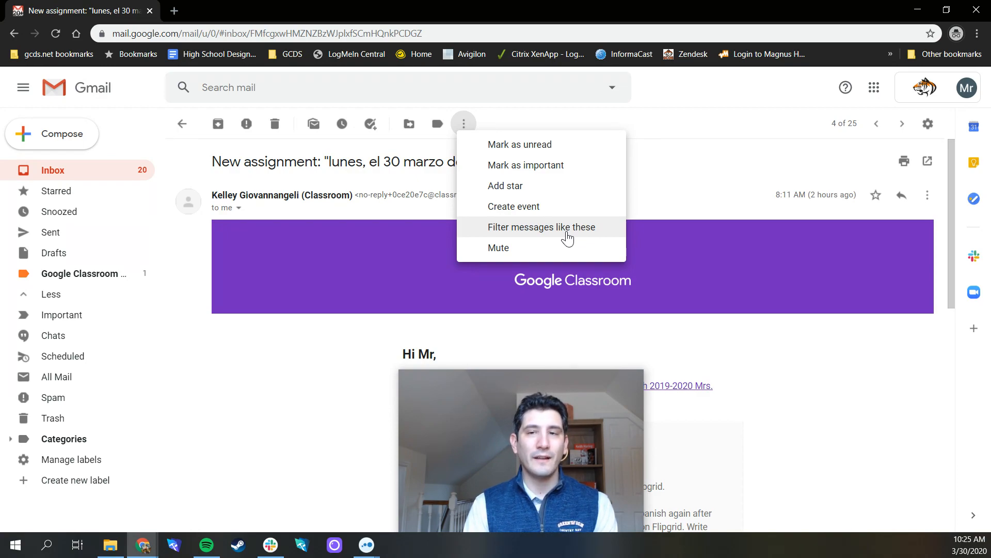
left_click(523, 234)
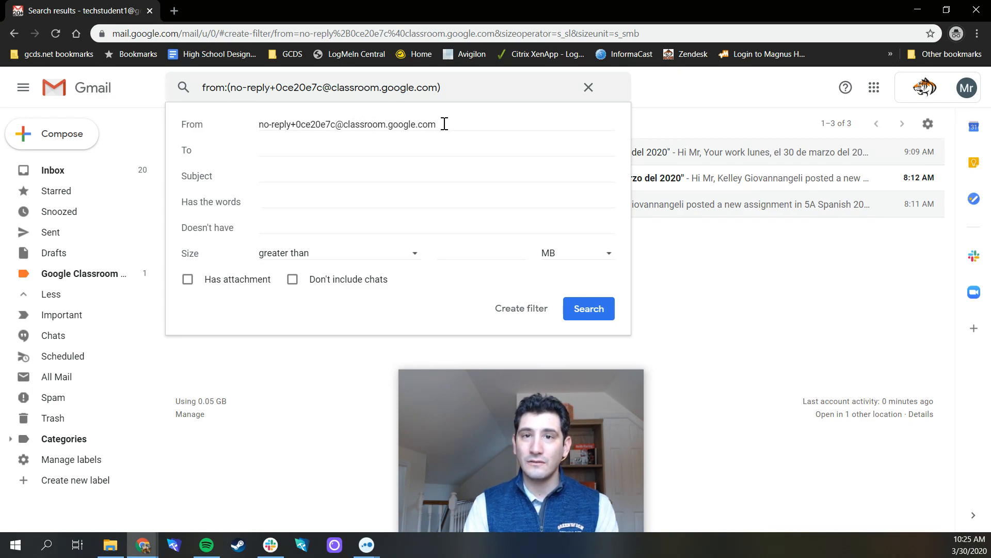
left_click(344, 124)
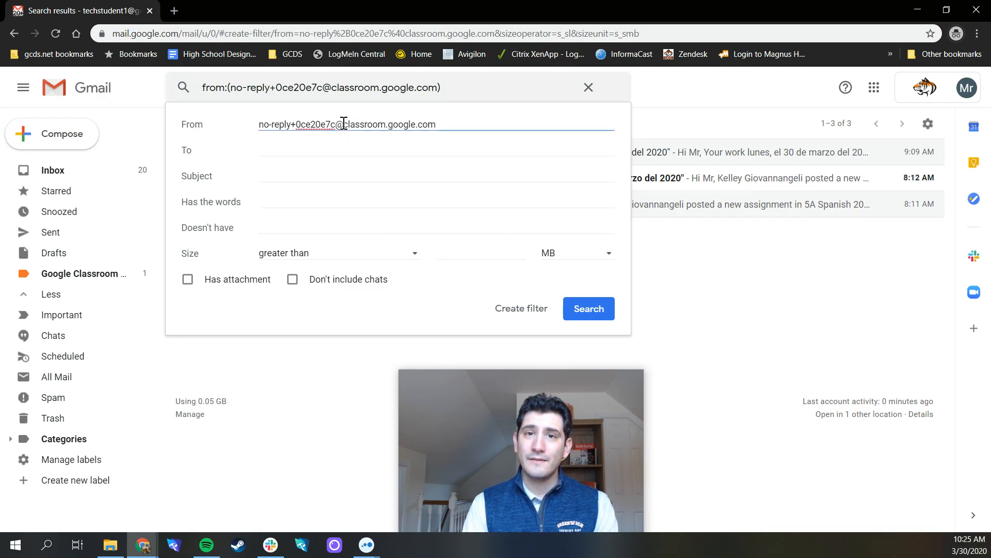
left_click_drag(342, 124, 243, 125)
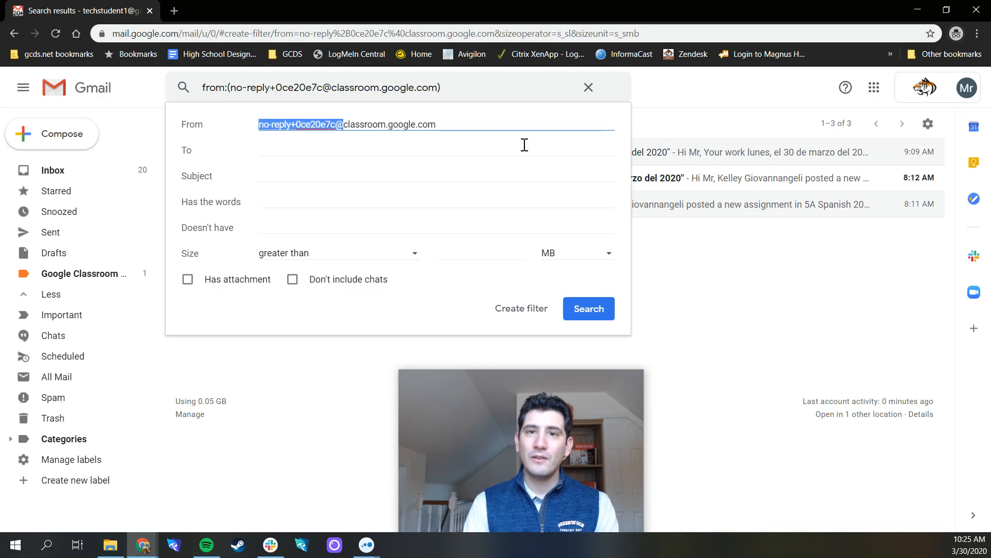
key("BackSpace")
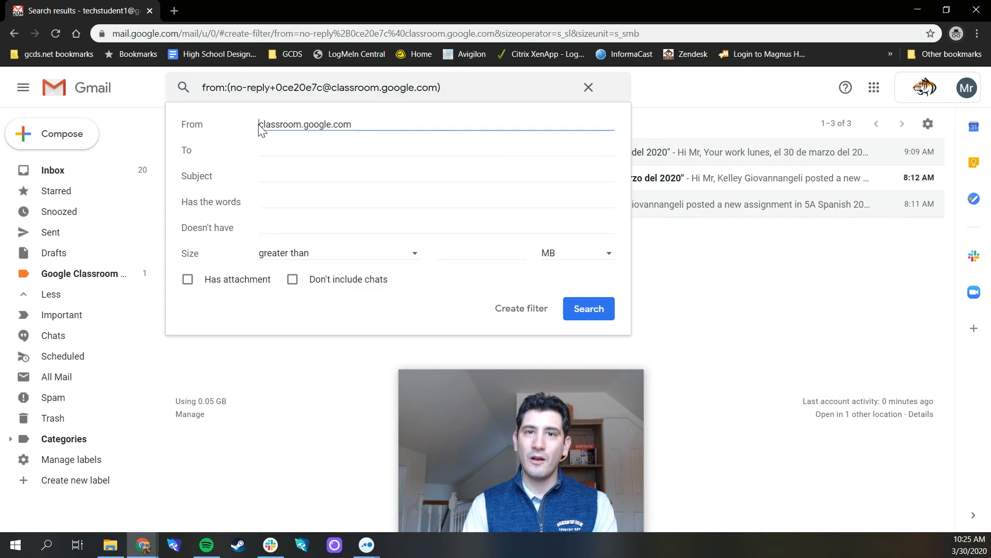
left_click(529, 313)
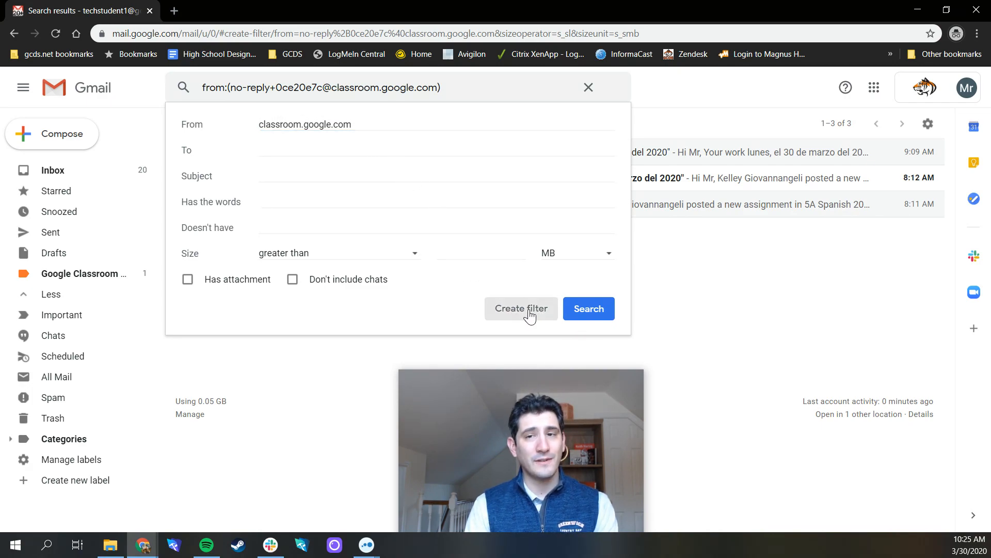
Step: Create the filter so it applies the "Google Classroom Notifications" label to new messages and to all matching existing conversations
scroll(718, 250, "down", 6)
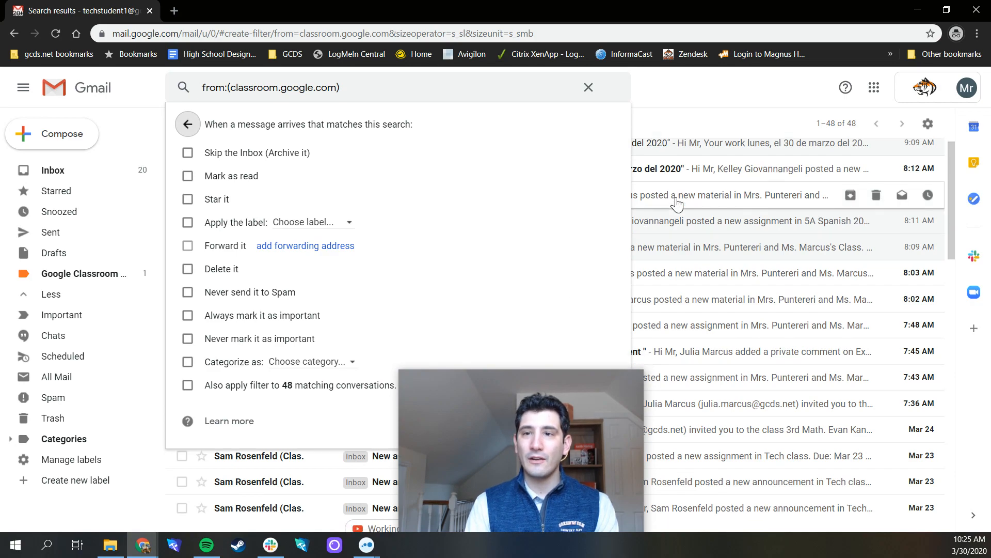
scroll(718, 250, "down", 4)
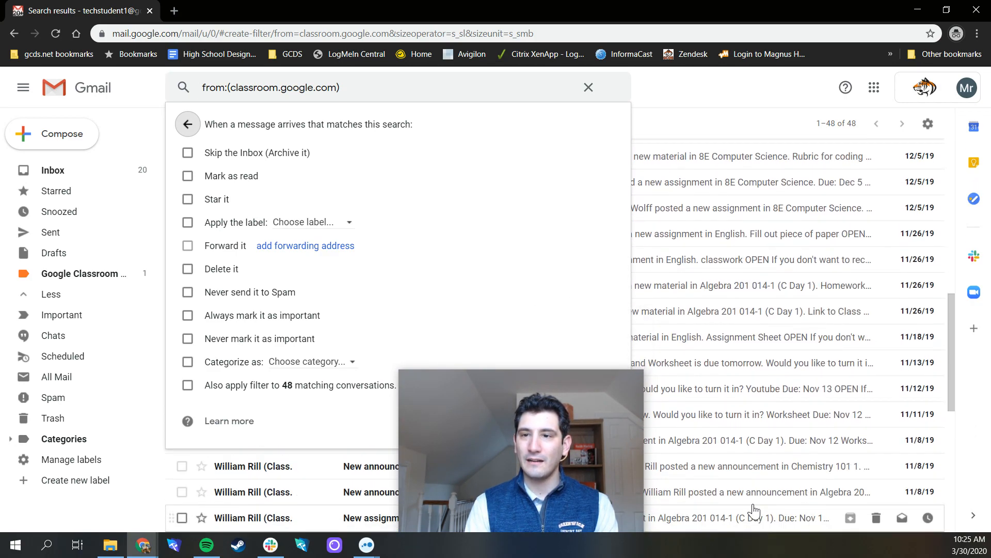
scroll(721, 207, "up", 10)
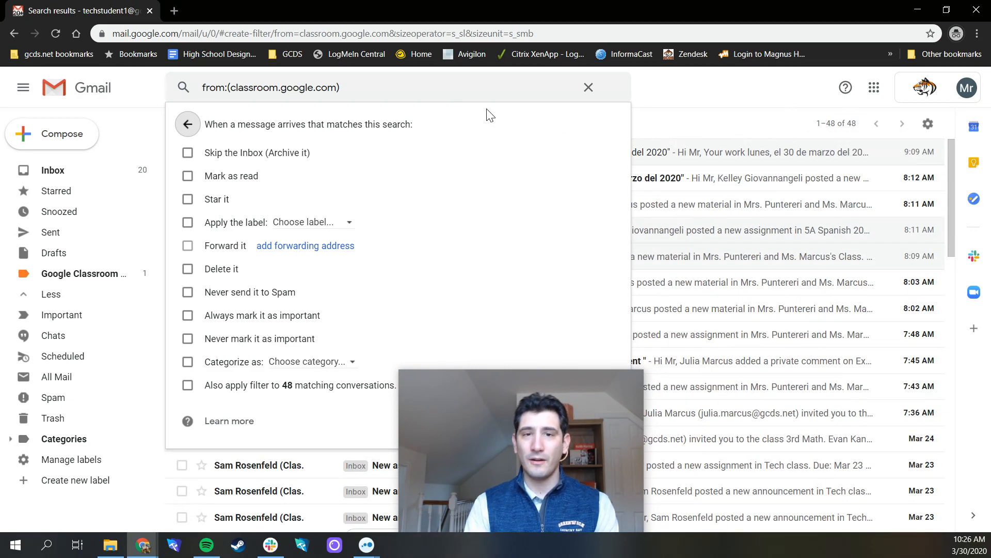
left_click_drag(512, 389, 761, 351)
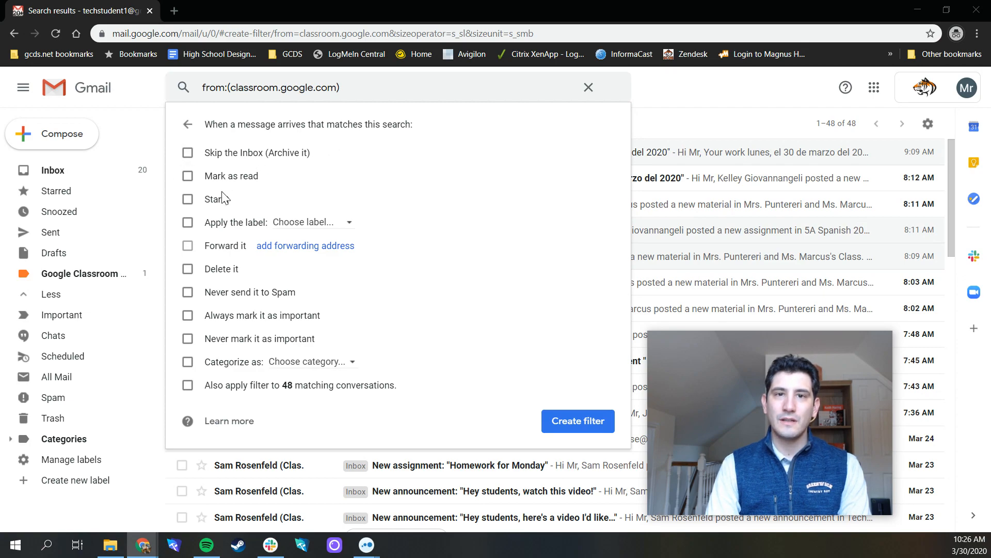
left_click(188, 222)
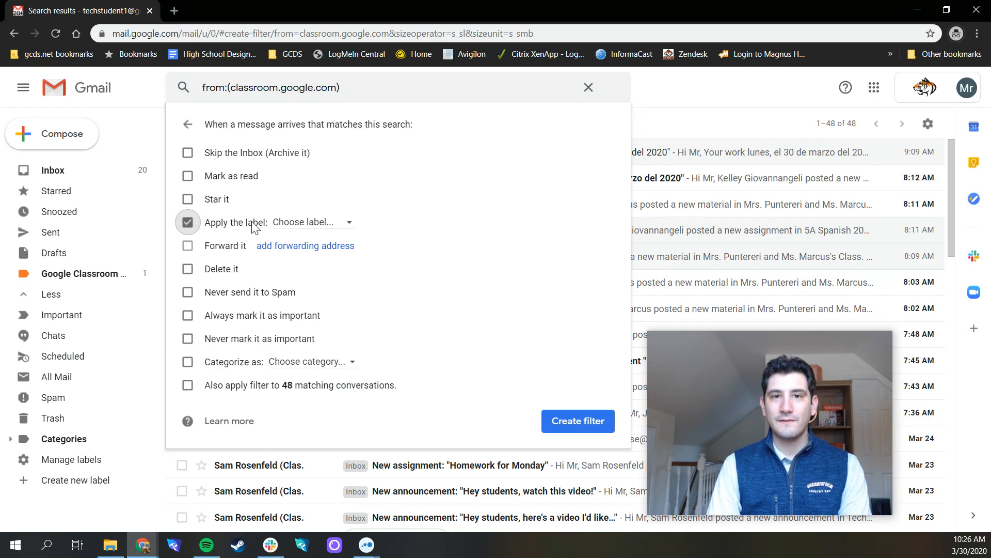
left_click(326, 223)
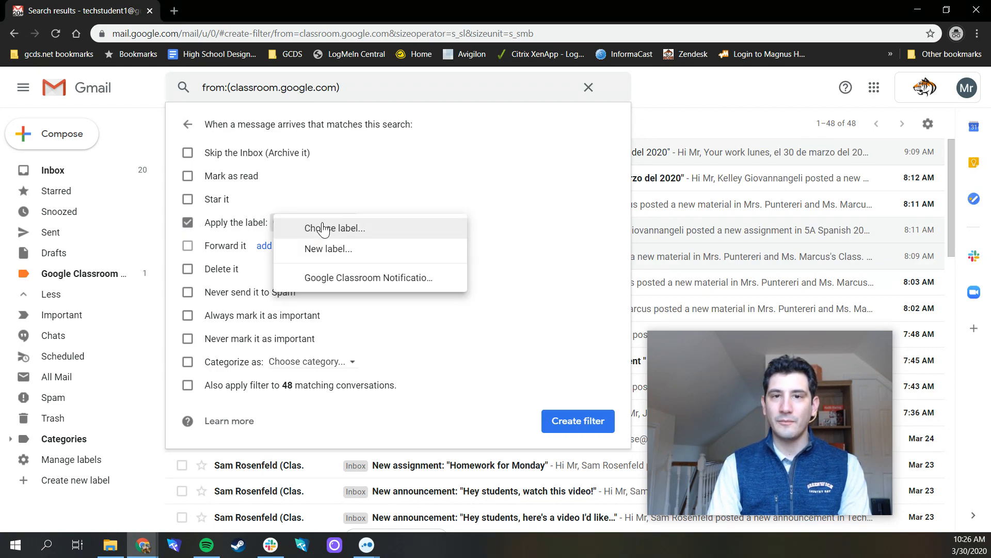
left_click(373, 282)
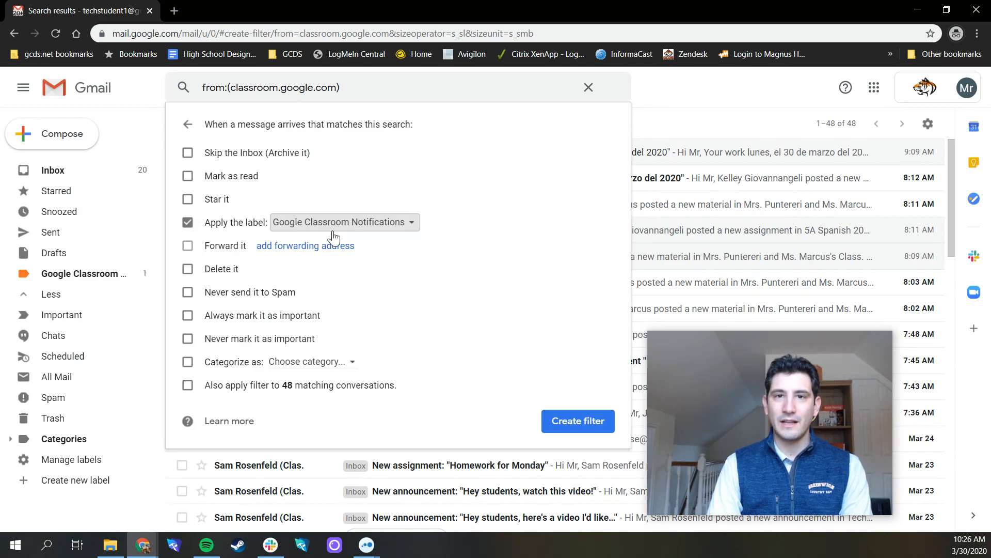
left_click(188, 385)
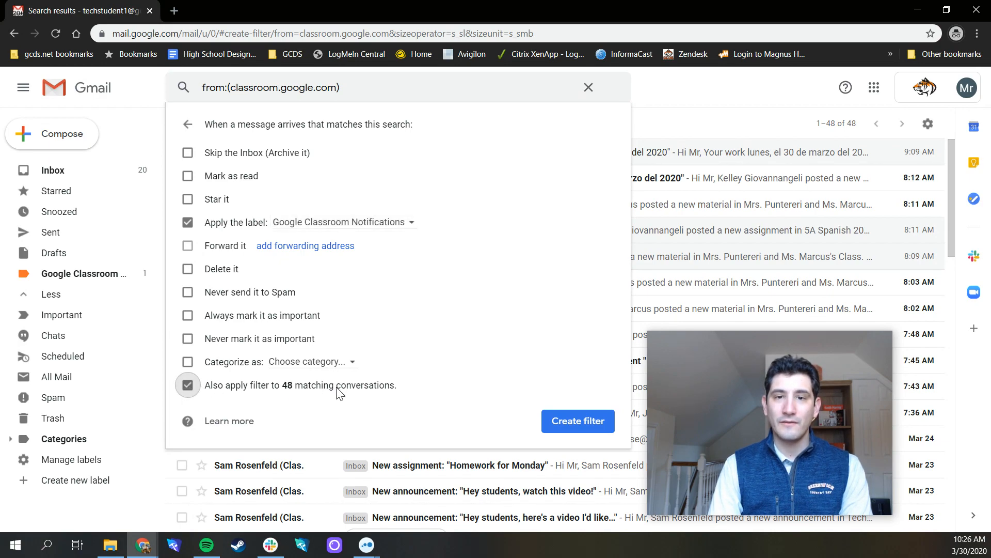
left_click(578, 422)
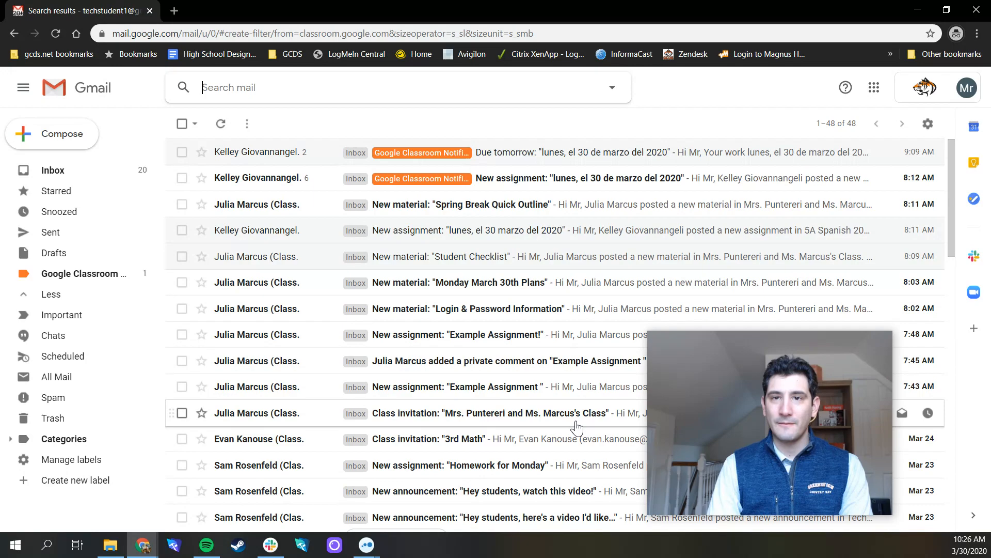
Step: Leave the opened "lunes, el 30 marzo del 2020" assignment message and return to the inbox to check the labelled conversations
left_click(367, 298)
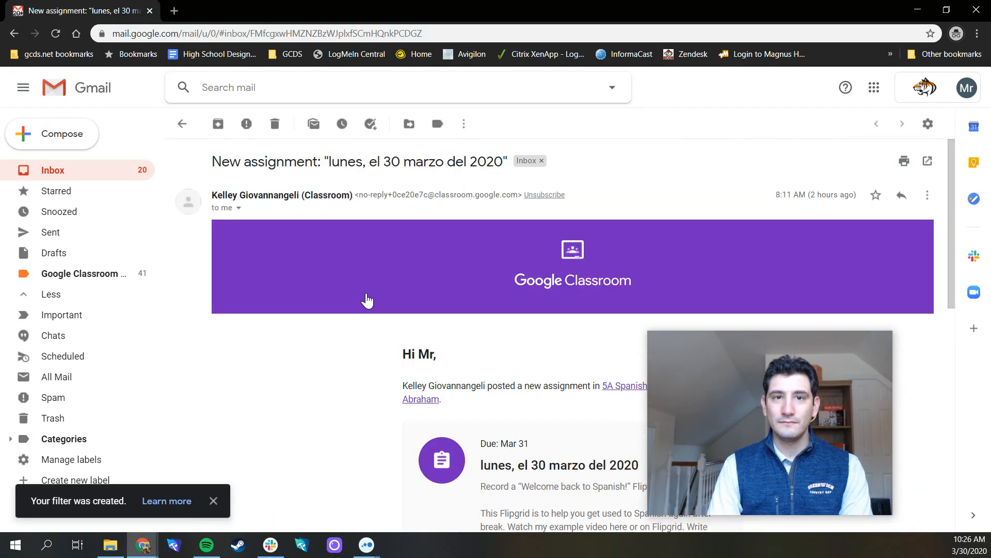
left_click(182, 124)
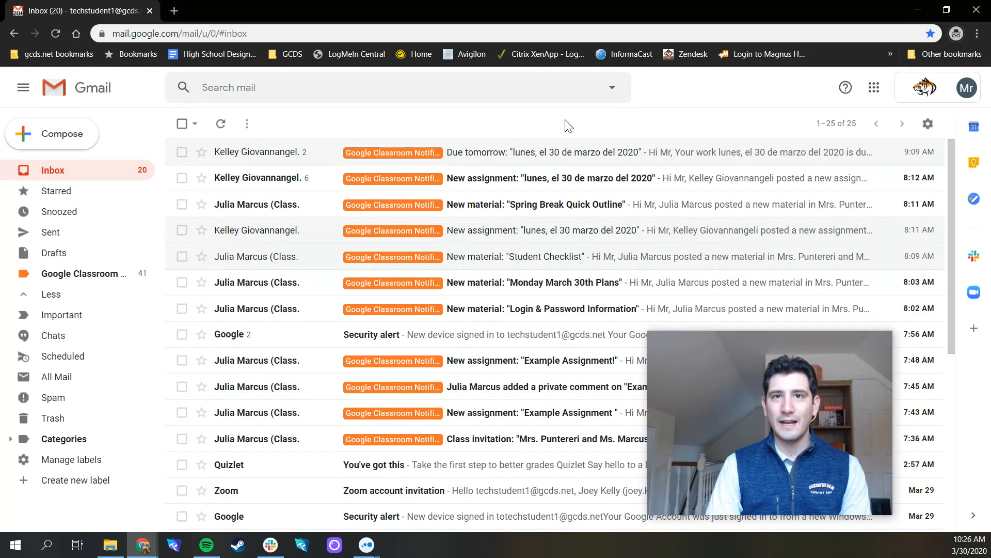
Step: Go to the mail settings for filters and blocked addresses and open the classroom.google.com filter's criteria for editing
left_click(929, 127)
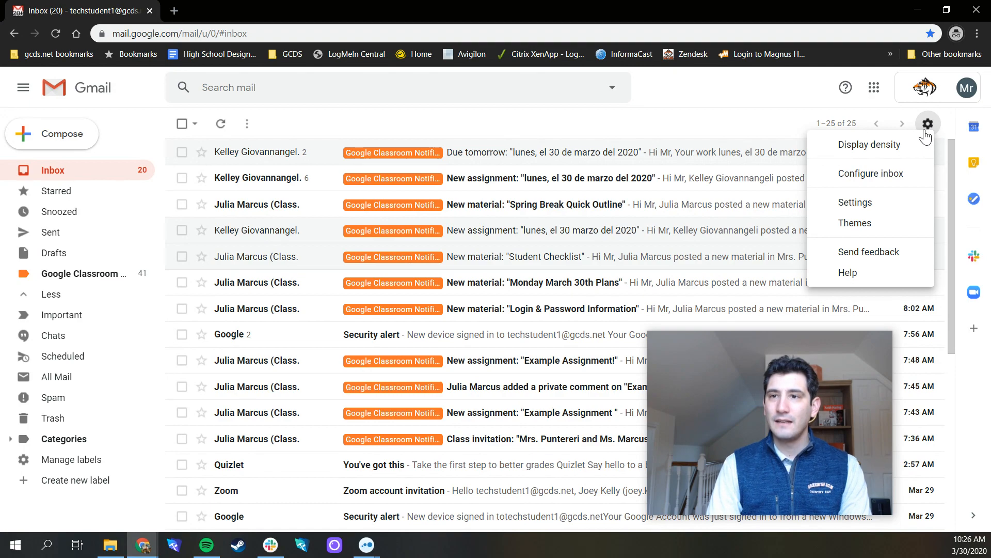
left_click(886, 202)
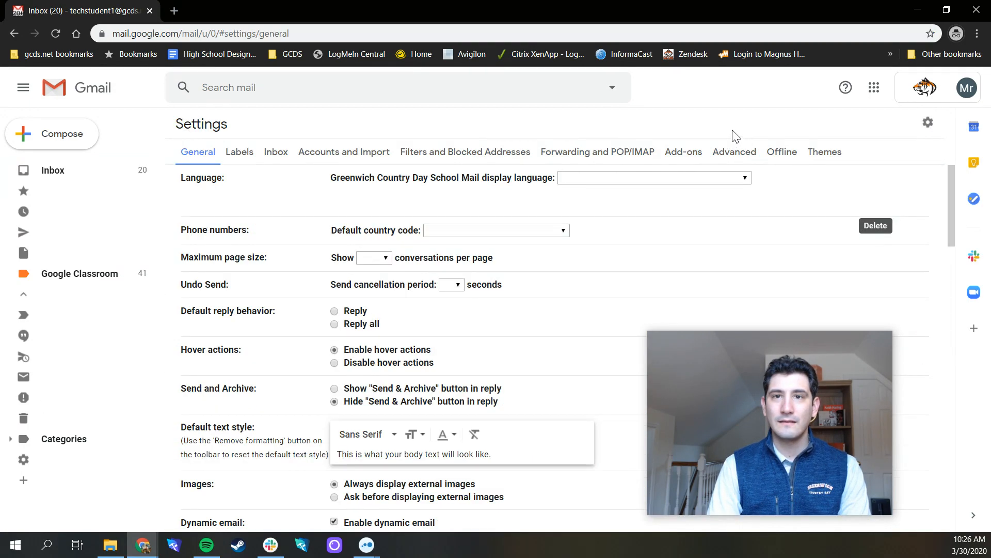
left_click(426, 157)
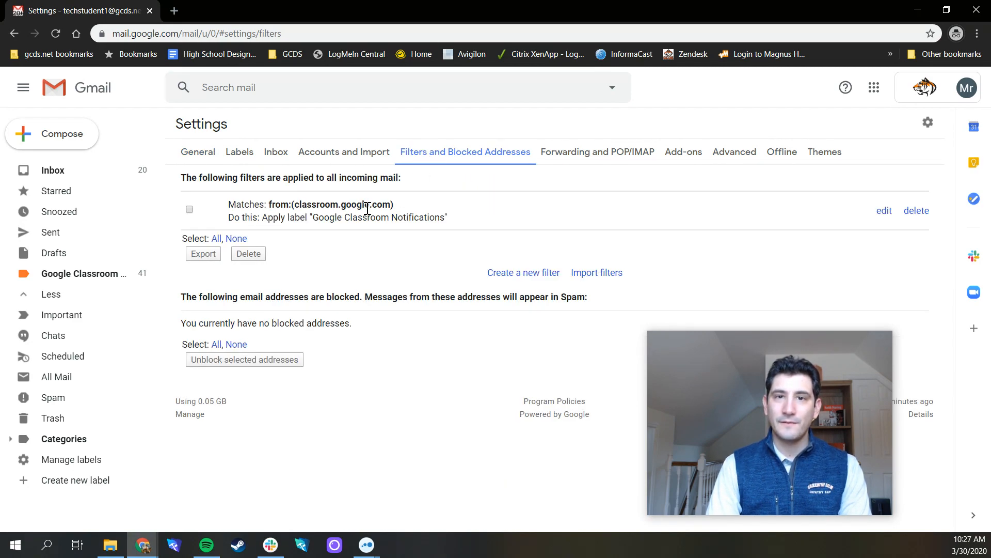
left_click(885, 211)
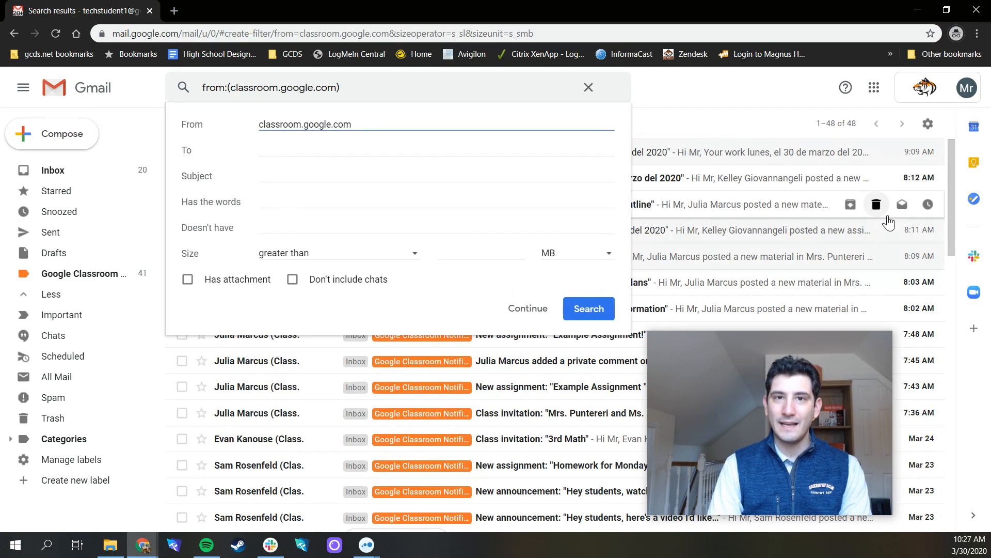